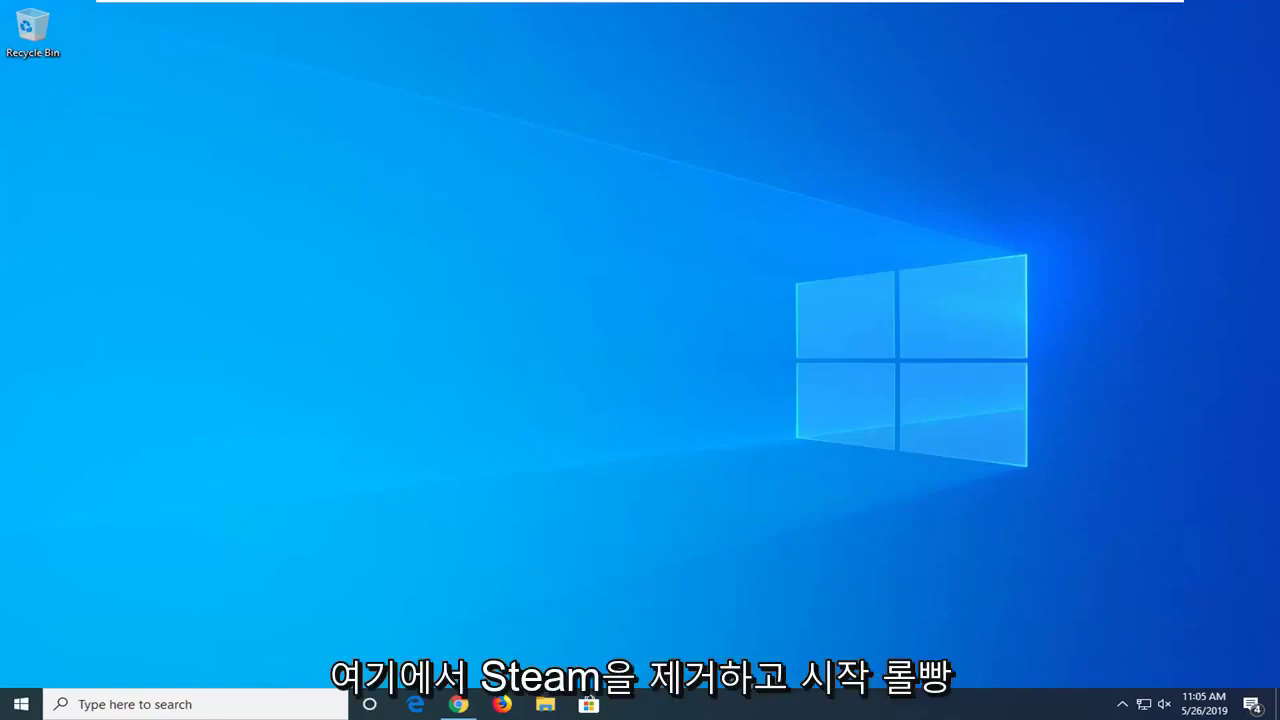
# Step: Open Control Panel and view its items as large icons
pyautogui.click(14, 704)
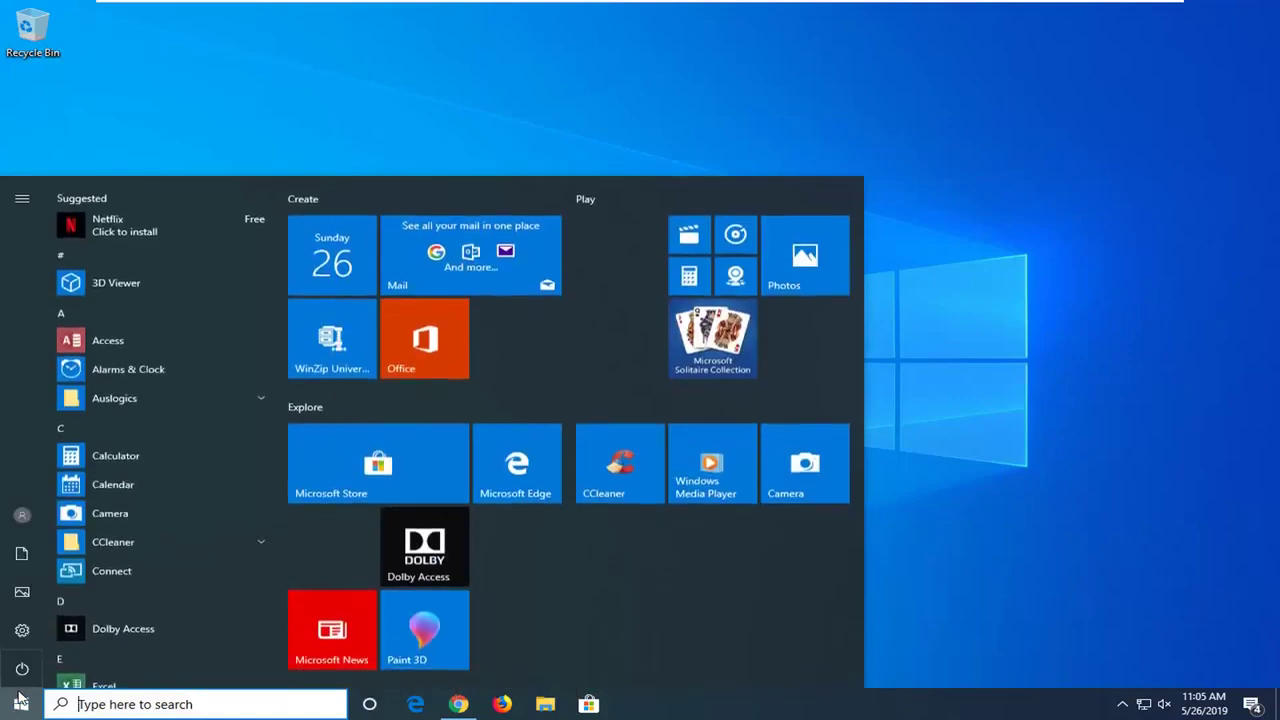
pyautogui.write('contr')
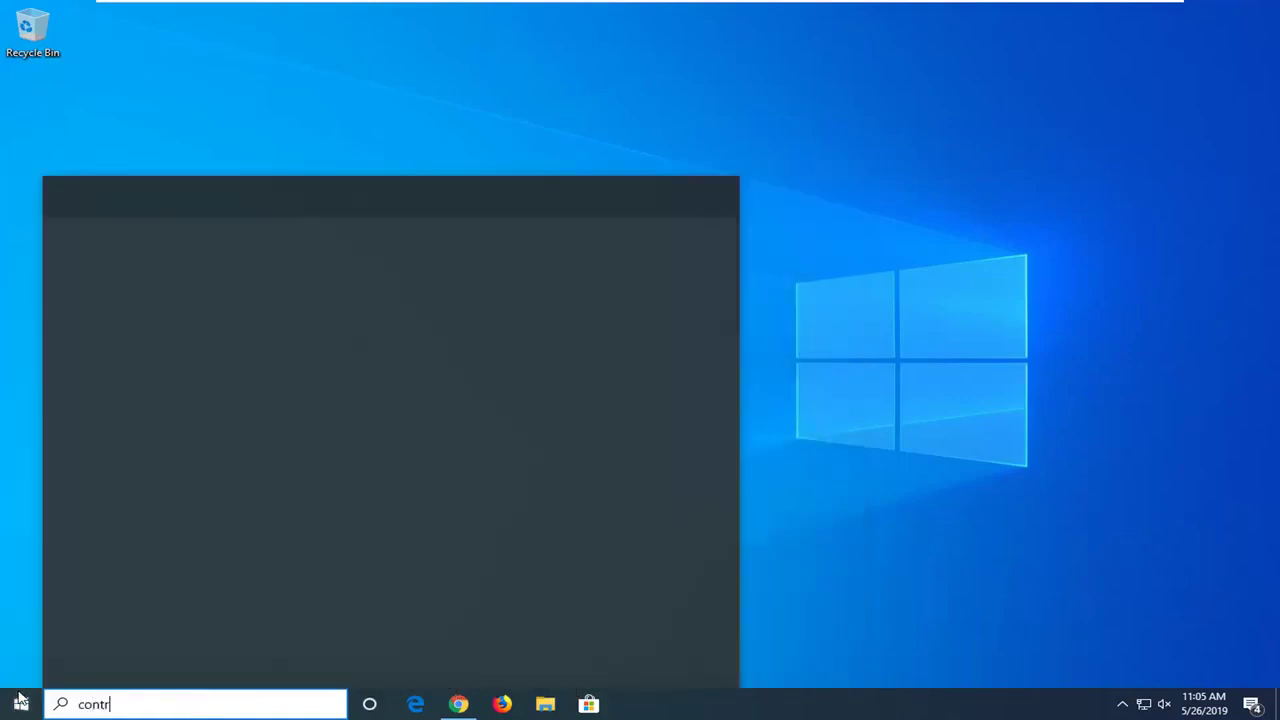
pyautogui.write('ol panel')
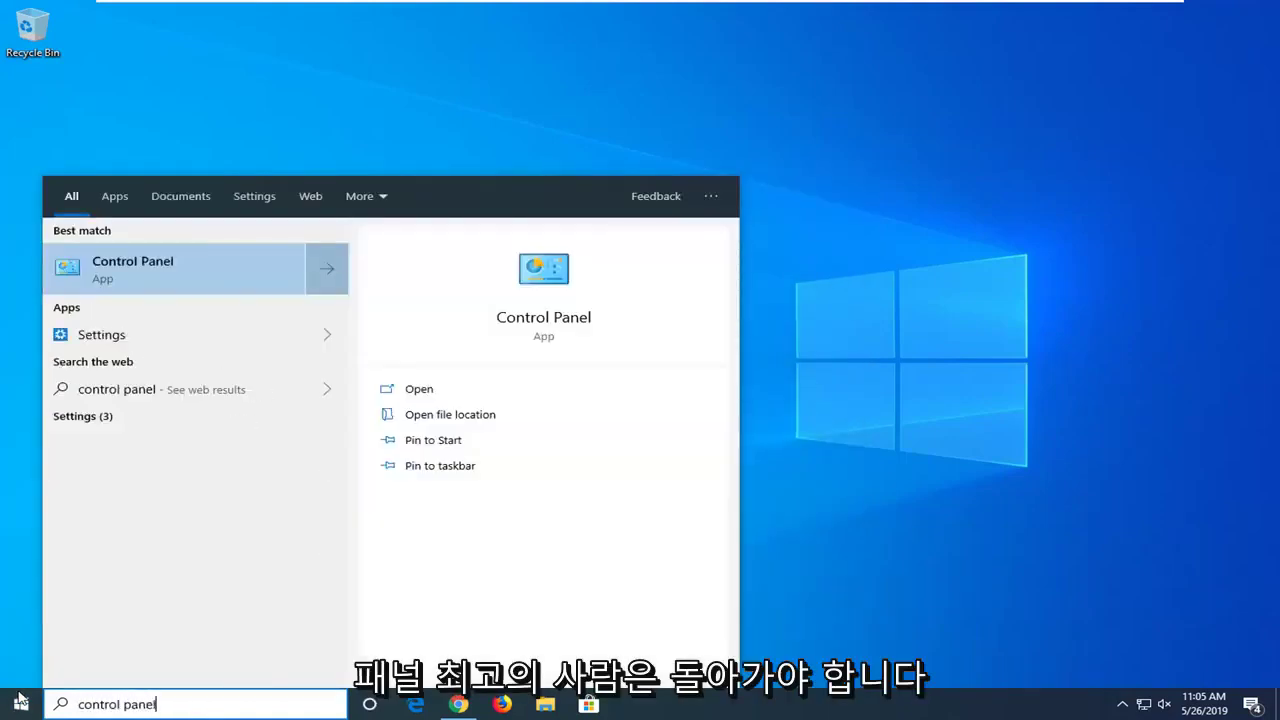
pyautogui.click(181, 287)
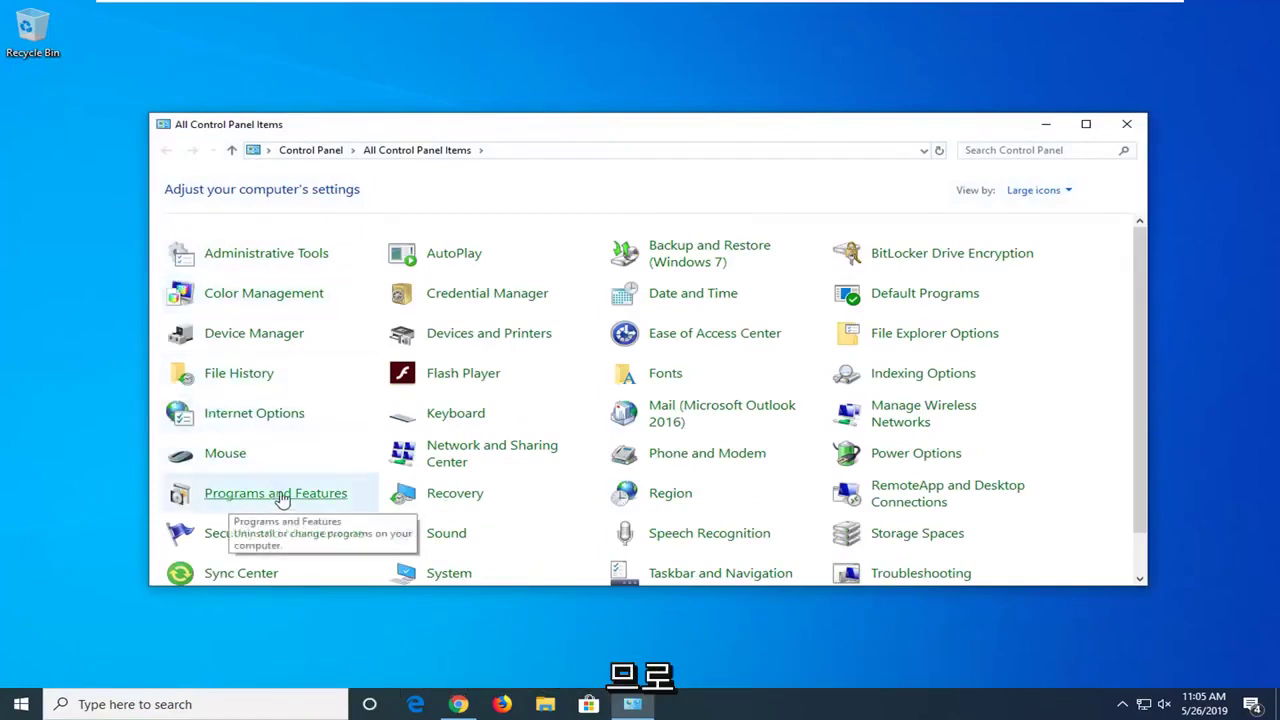
pyautogui.click(1040, 190)
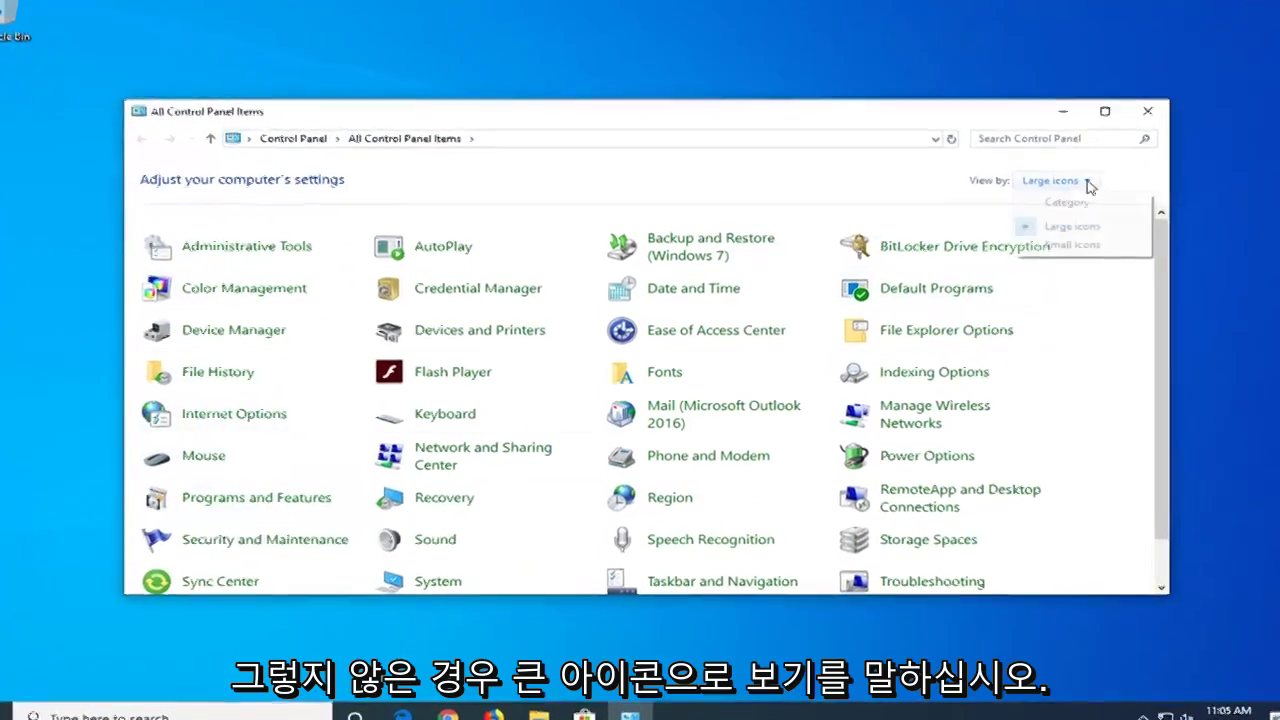
pyautogui.click(1075, 220)
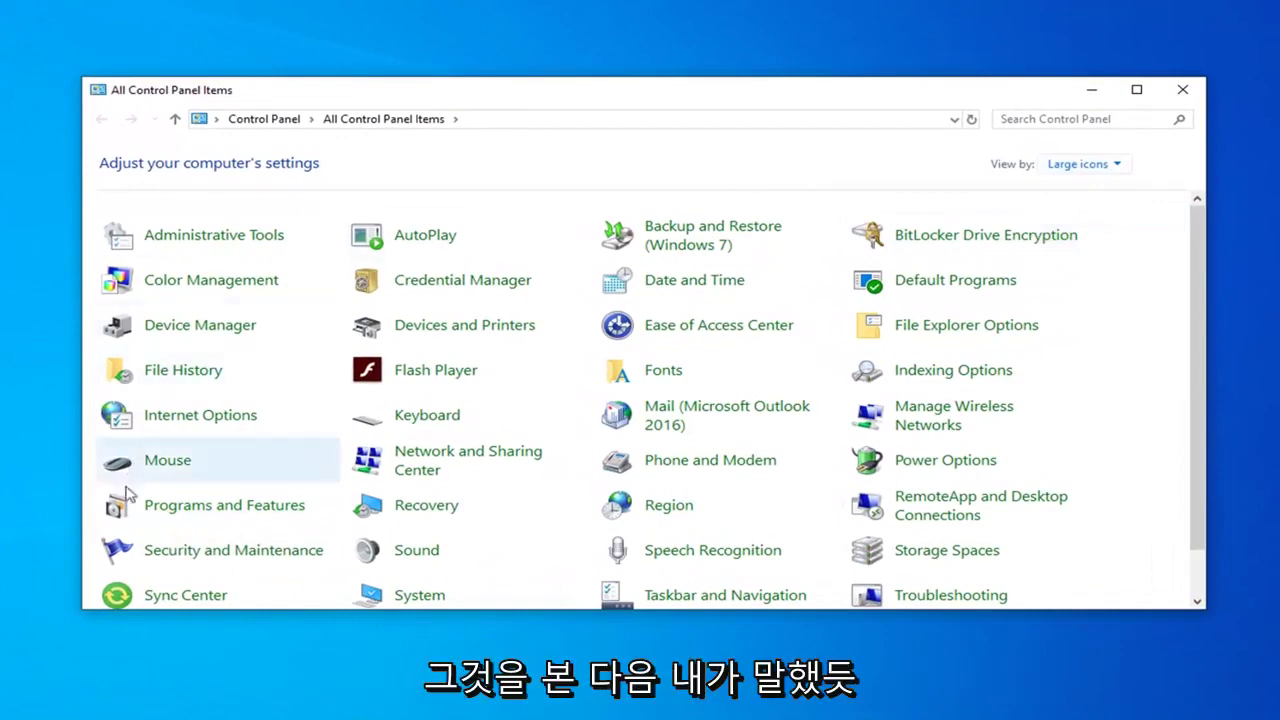
# Step: Look through the installed programs in Programs and Features for a Steam entry to uninstall, and close the window
pyautogui.click(229, 508)
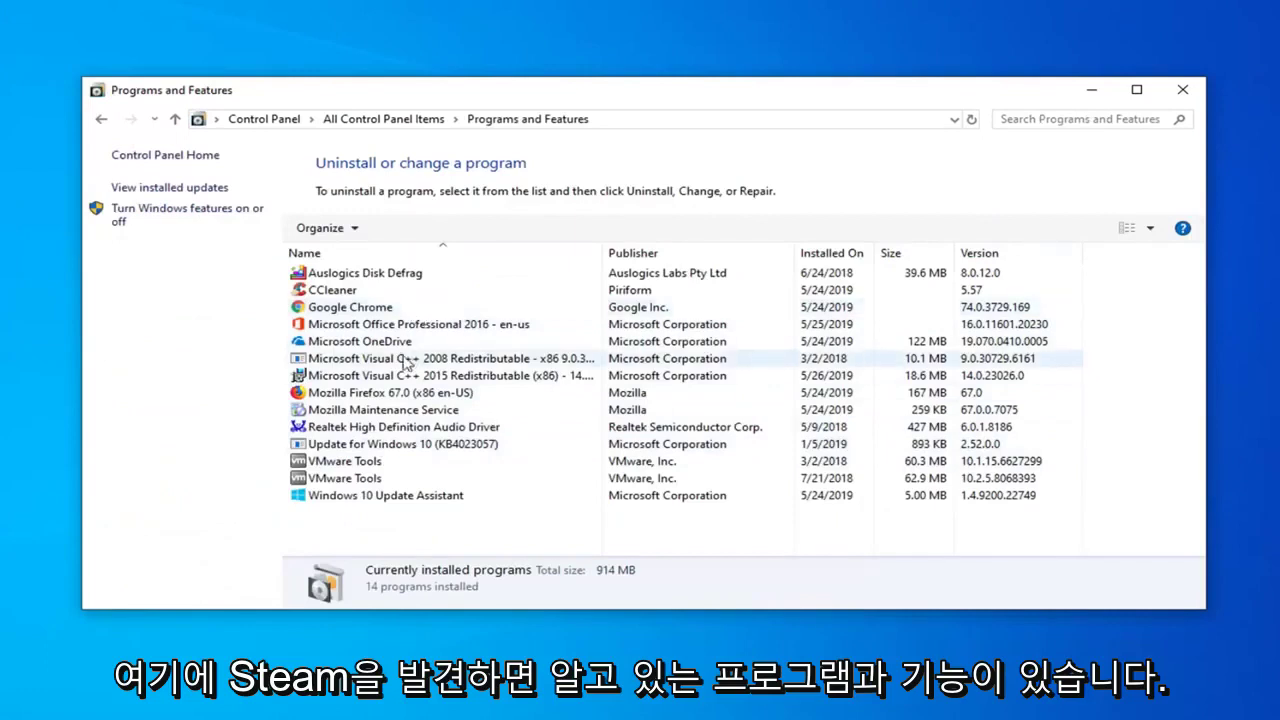
pyautogui.click(376, 377)
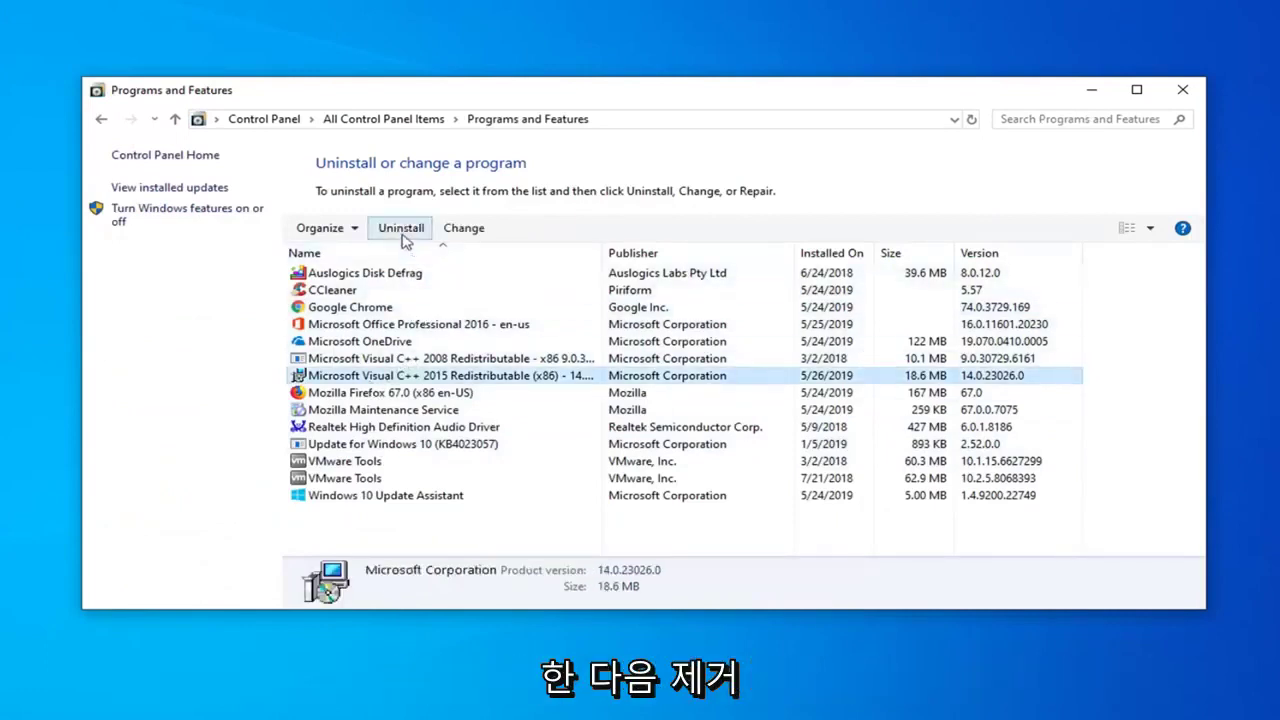
pyautogui.click(401, 228)
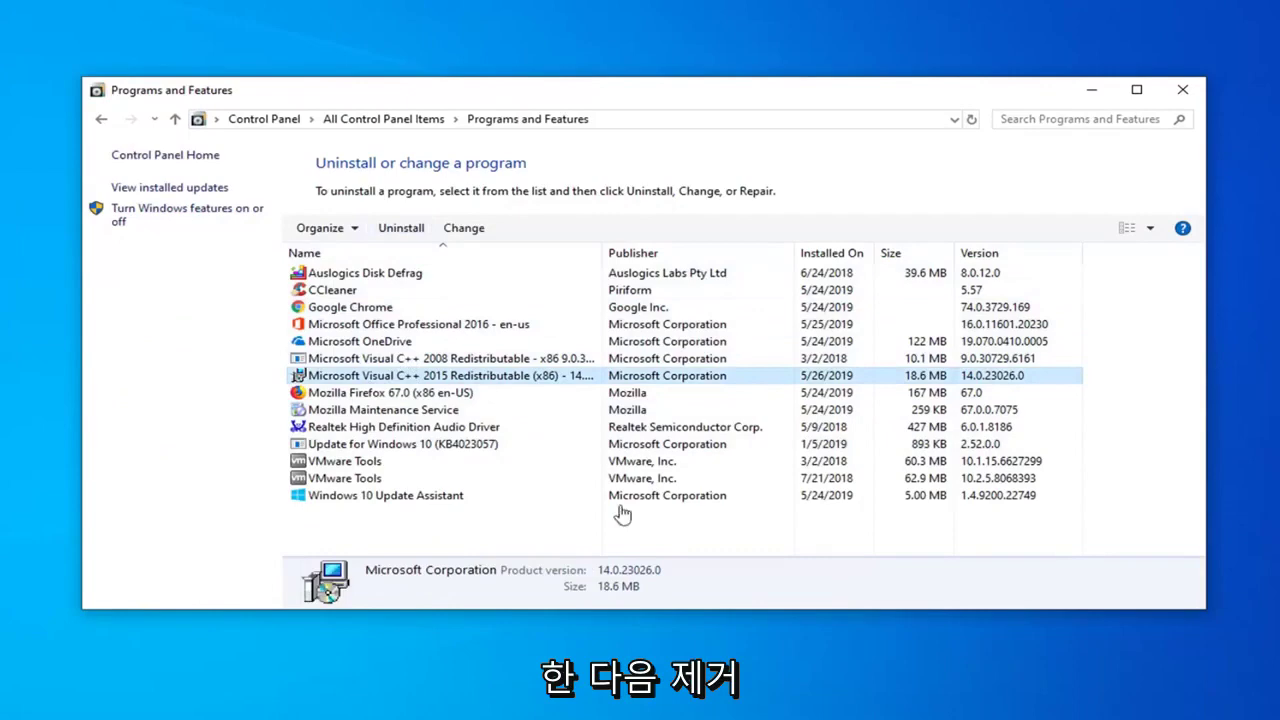
pyautogui.click(1182, 90)
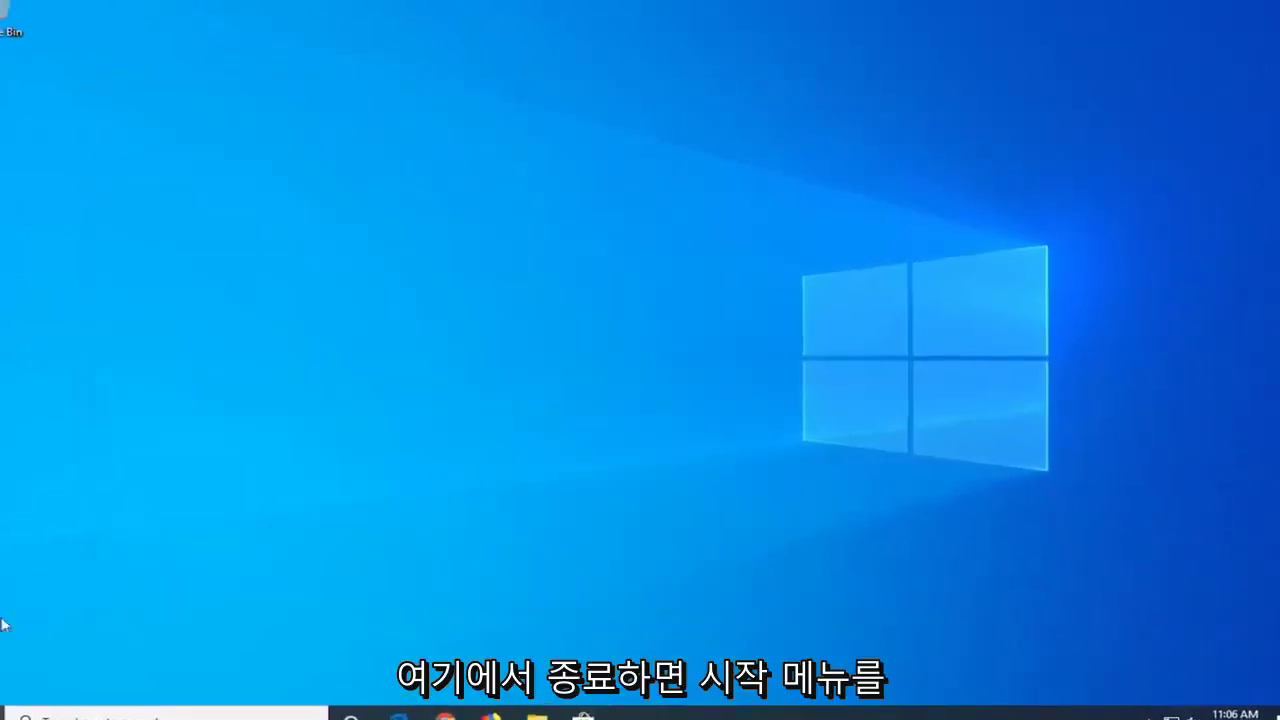
# Step: Open File Explorer and browse from This PC to Local Disk (C:)
pyautogui.press('super')
pyautogui.write('f')
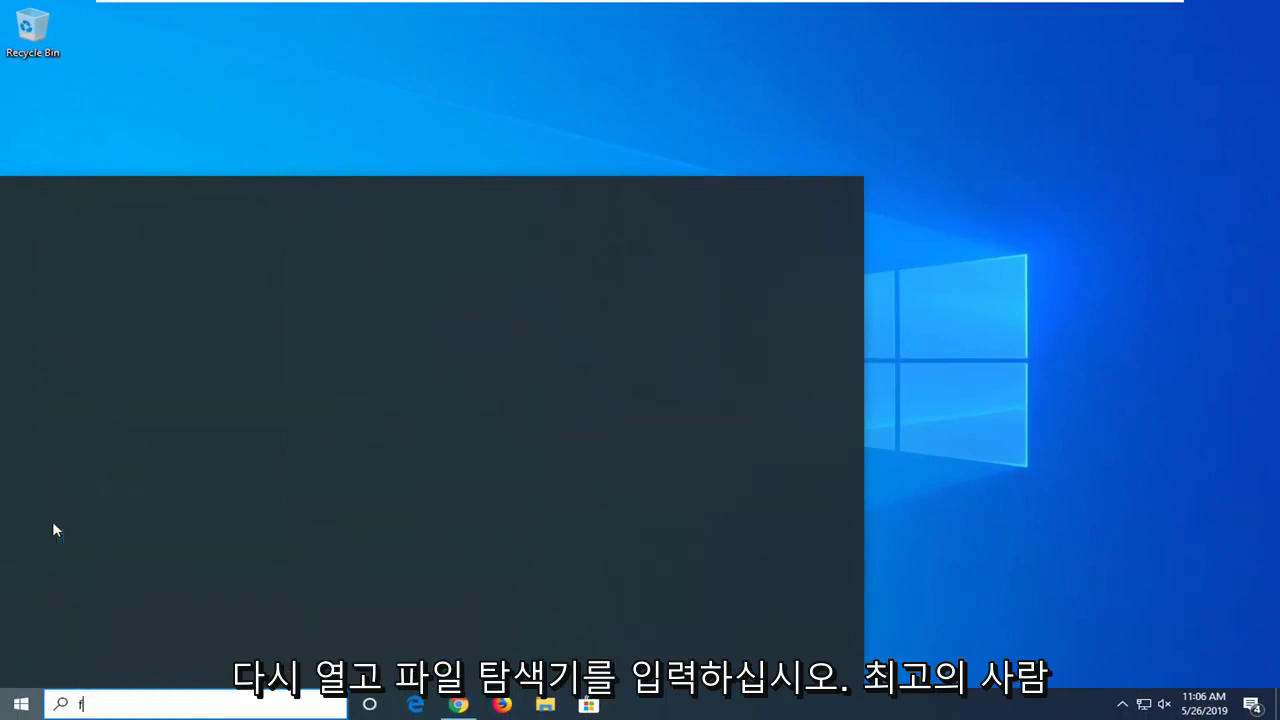
pyautogui.write('ile explorer')
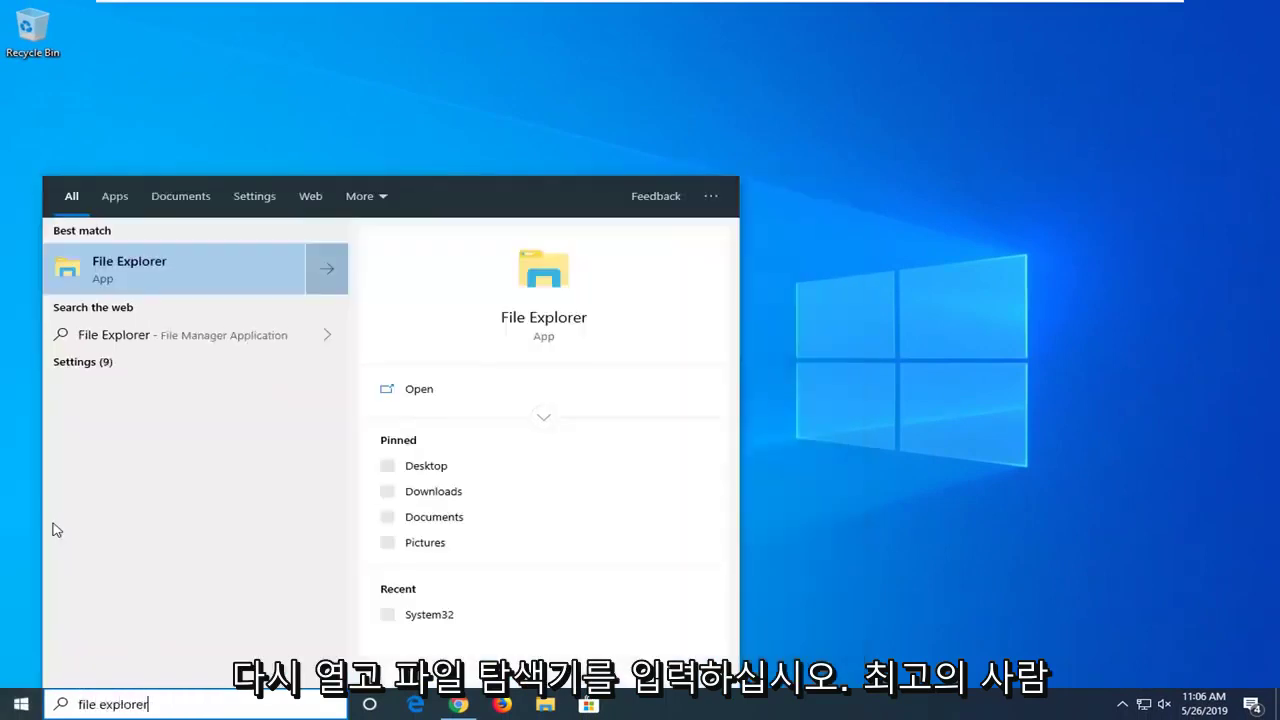
pyautogui.click(118, 263)
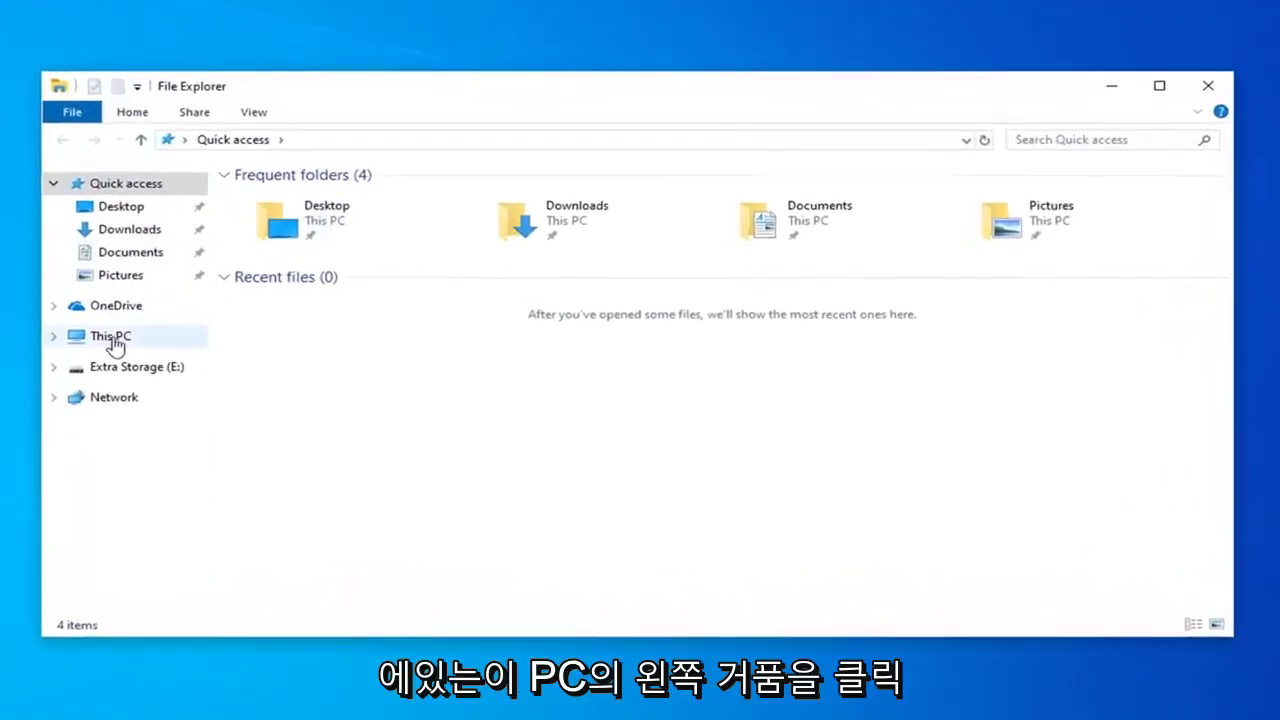
pyautogui.click(111, 338)
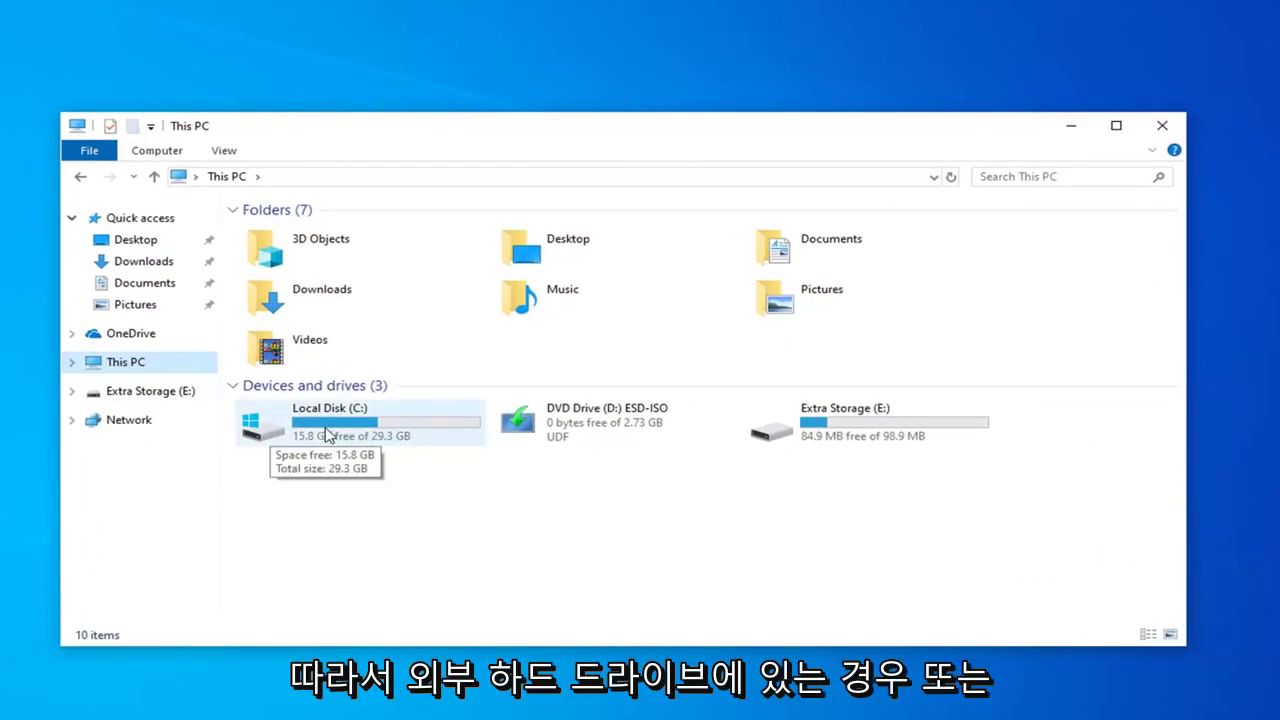
pyautogui.click(338, 432)
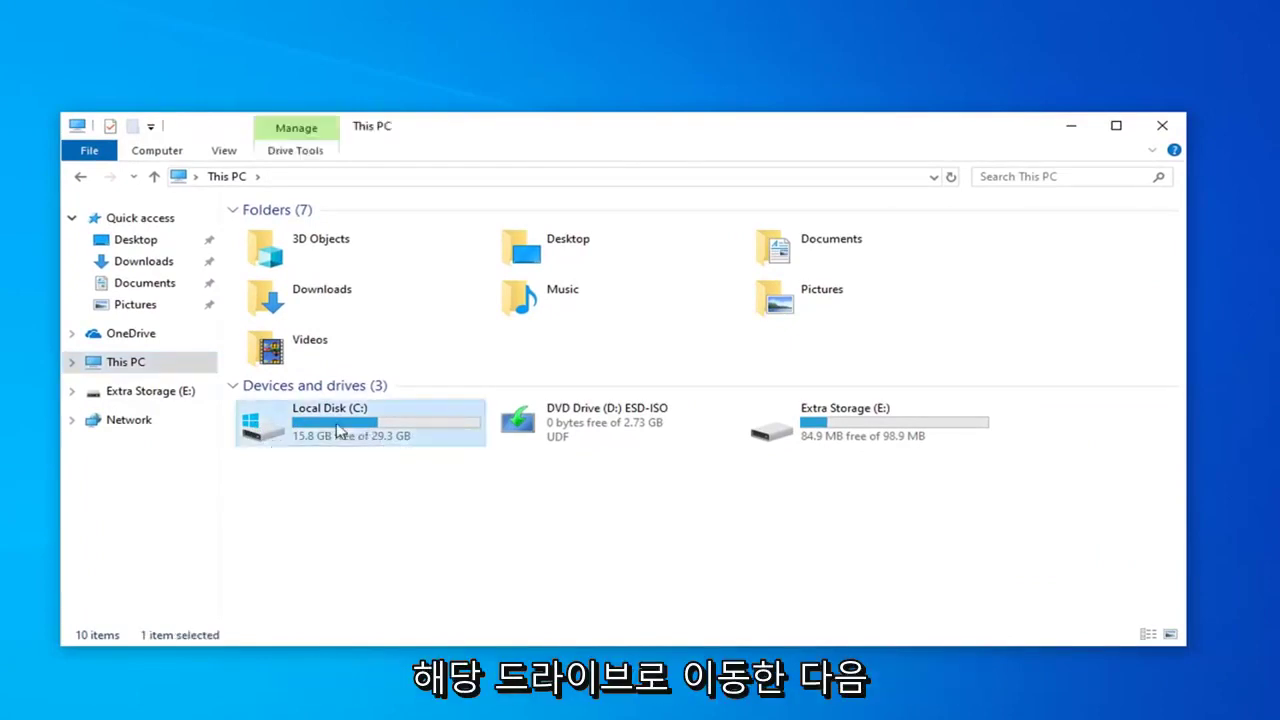
pyautogui.doubleClick(338, 431)
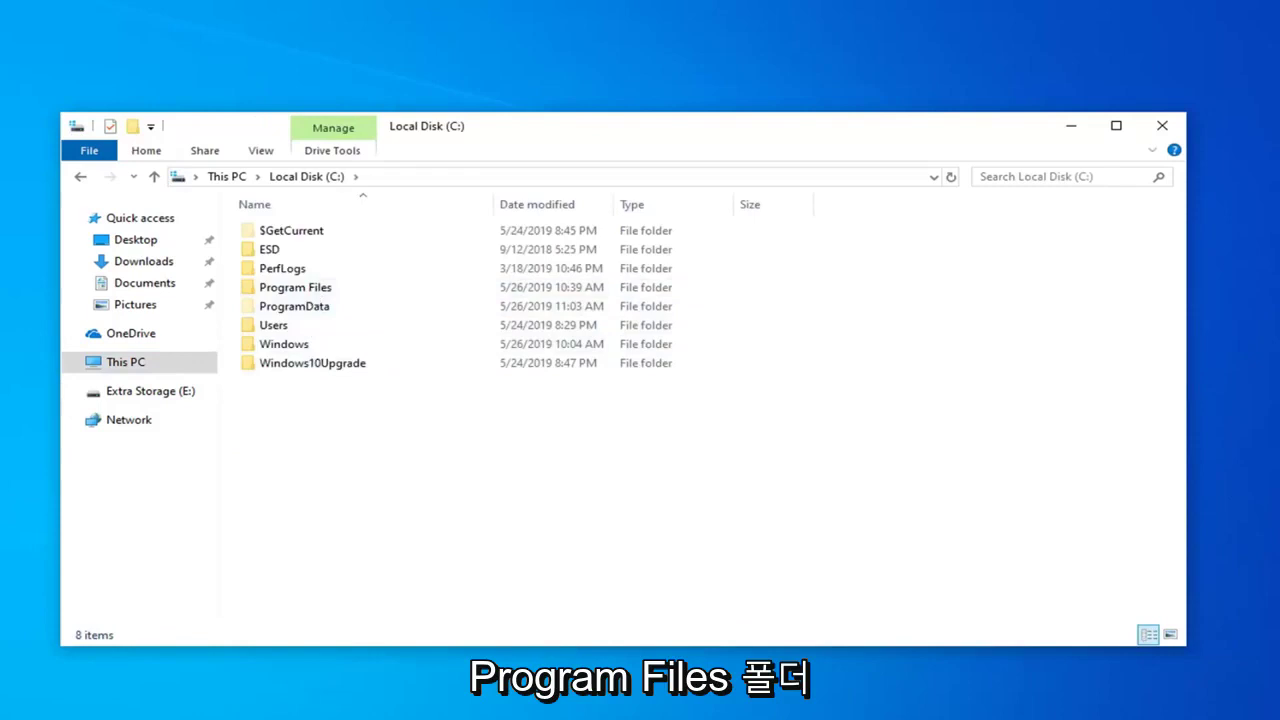
# Step: Check in the folder options that hidden files, folders, and drives are set to be shown, and accept the dialog
pyautogui.click(263, 151)
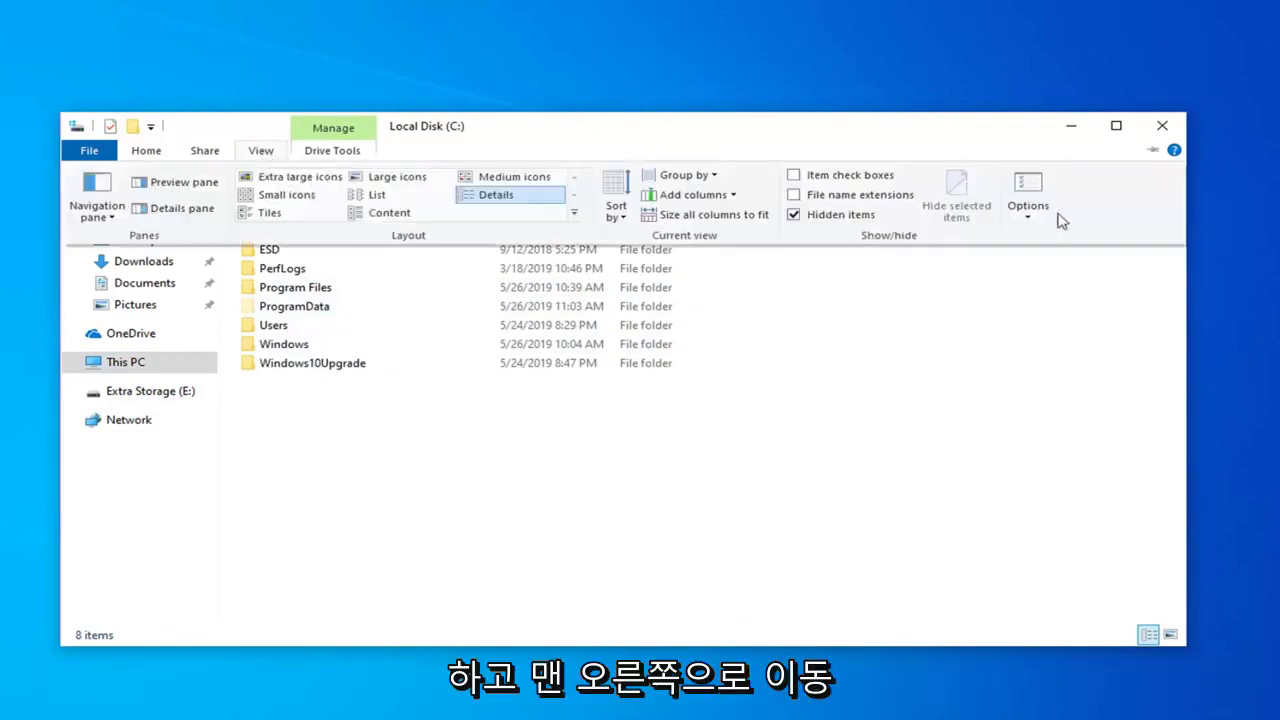
pyautogui.click(1020, 200)
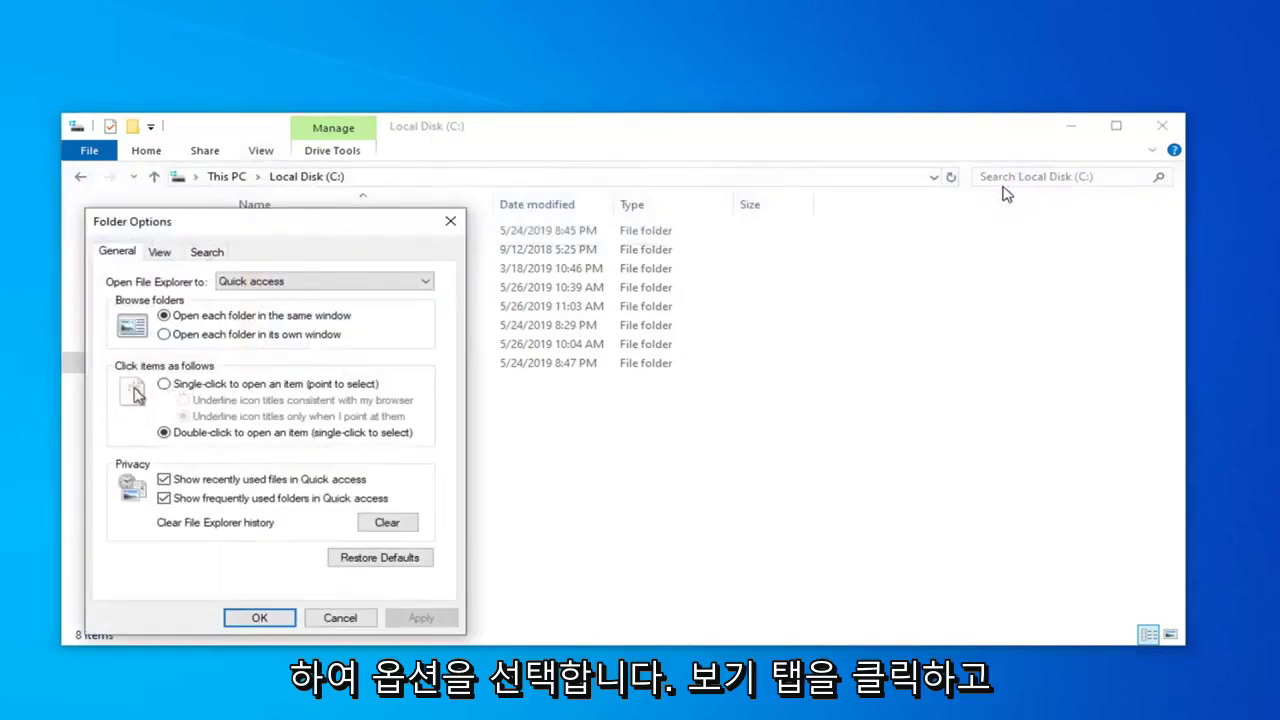
pyautogui.click(157, 256)
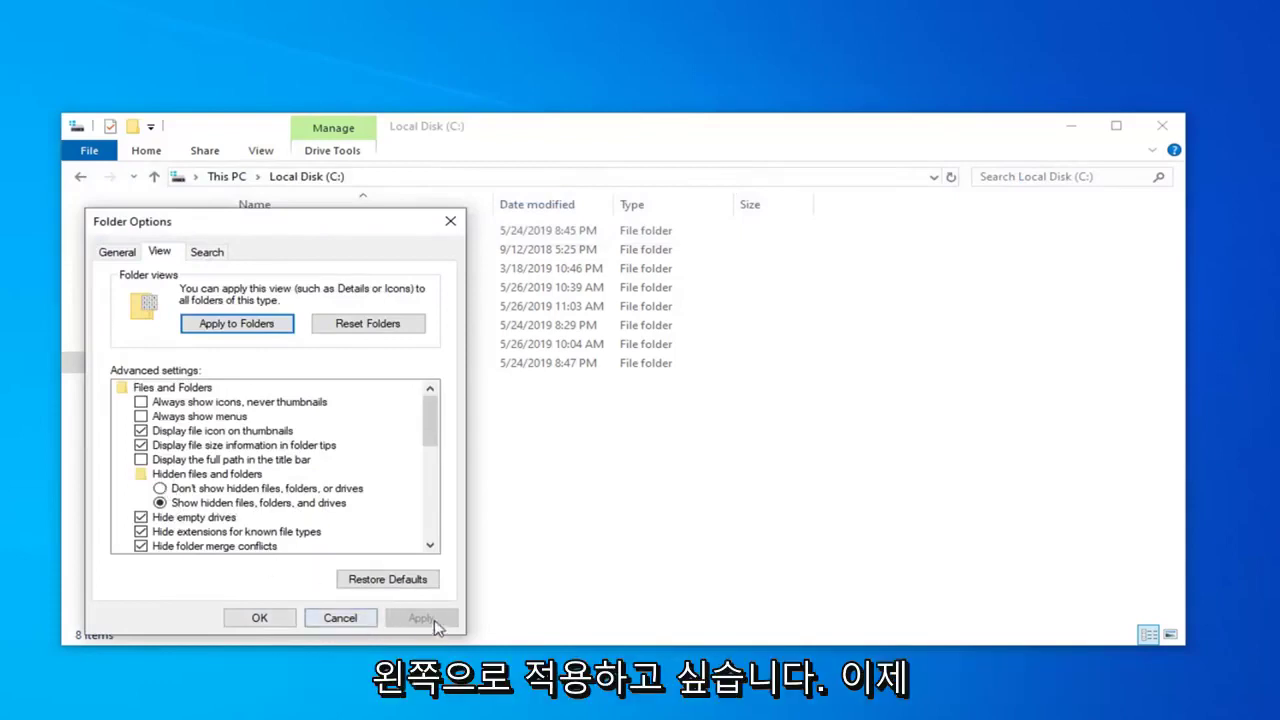
pyautogui.click(259, 617)
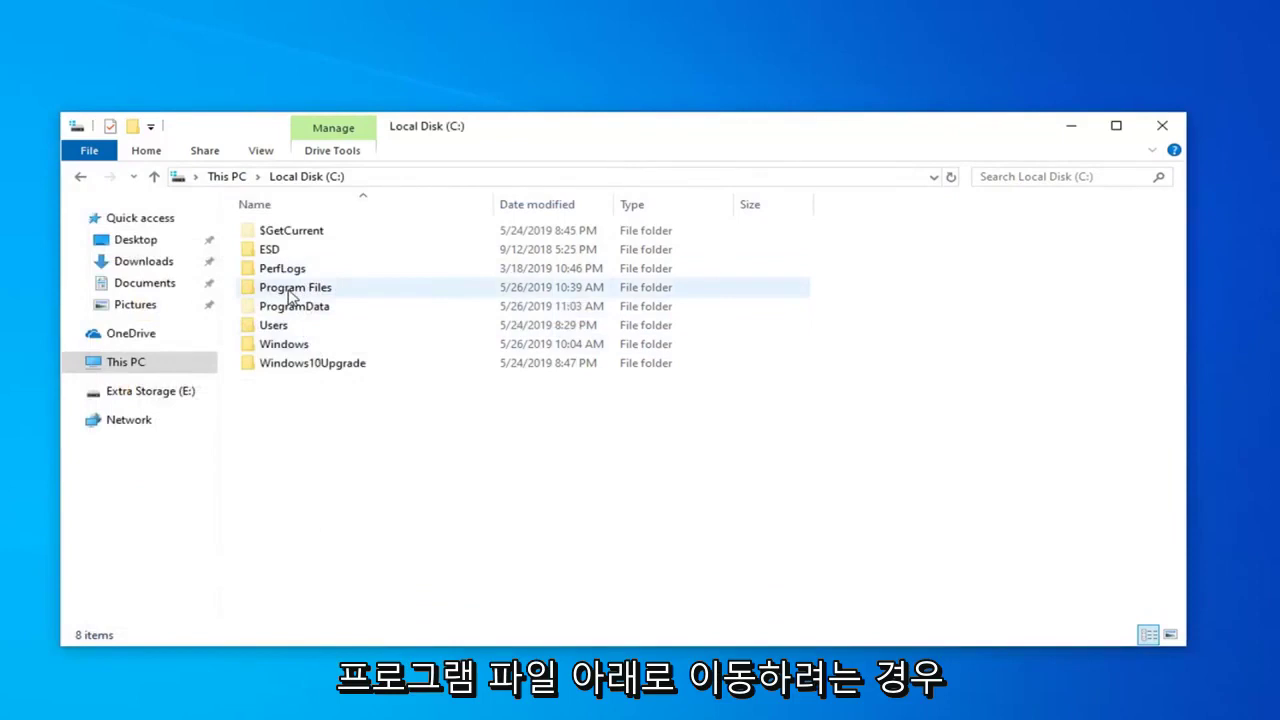
# Step: Look for a leftover Steam folder in Program Files on the C: drive, and close File Explorer
pyautogui.doubleClick(289, 290)
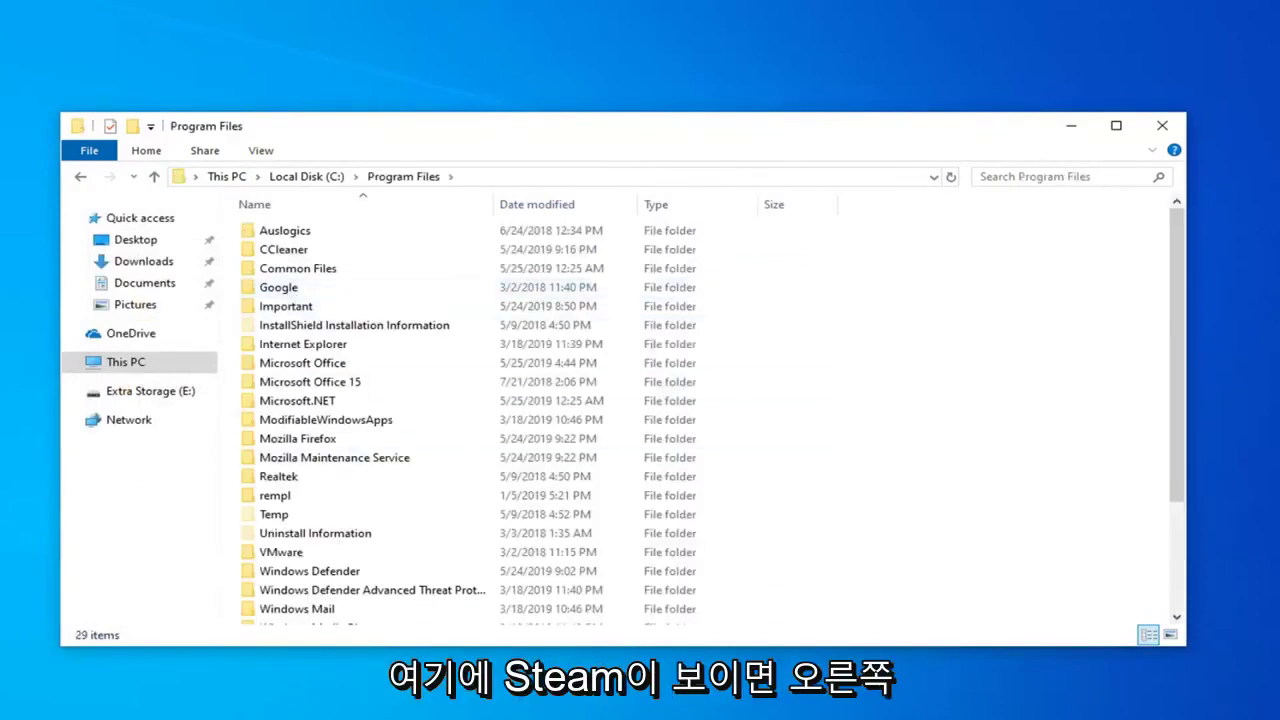
pyautogui.rightClick(330, 420)
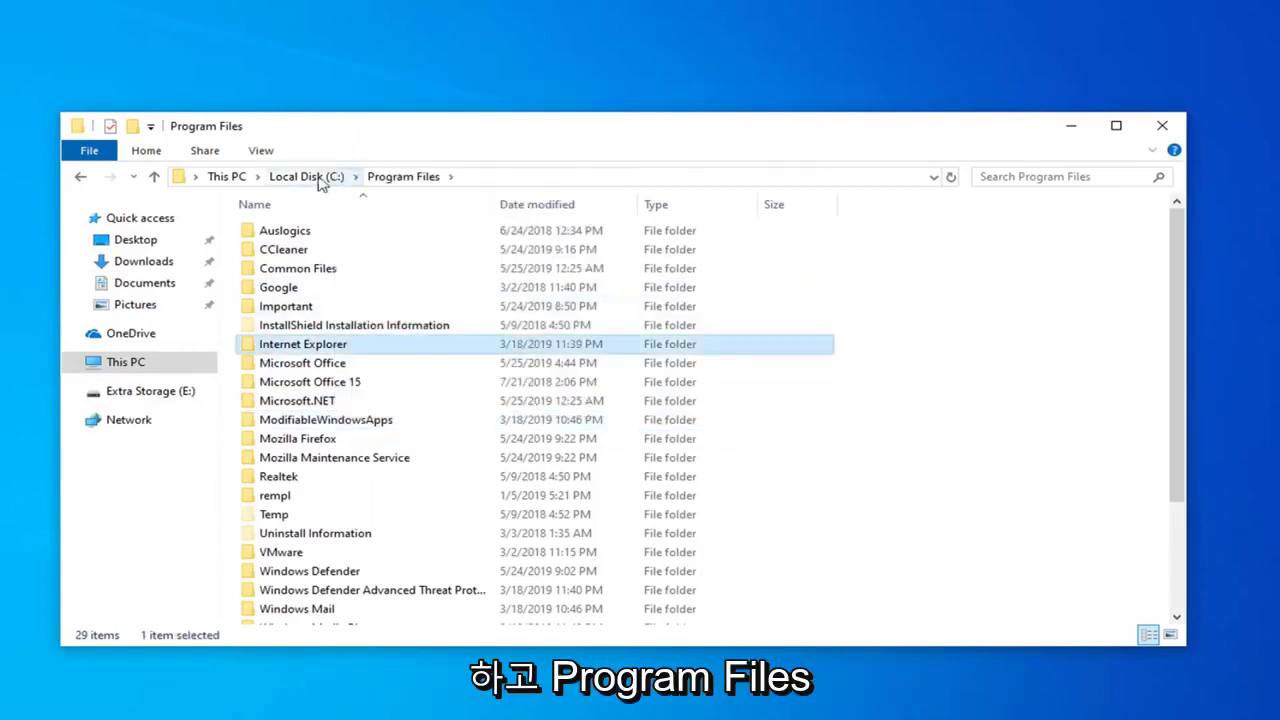
pyautogui.click(318, 178)
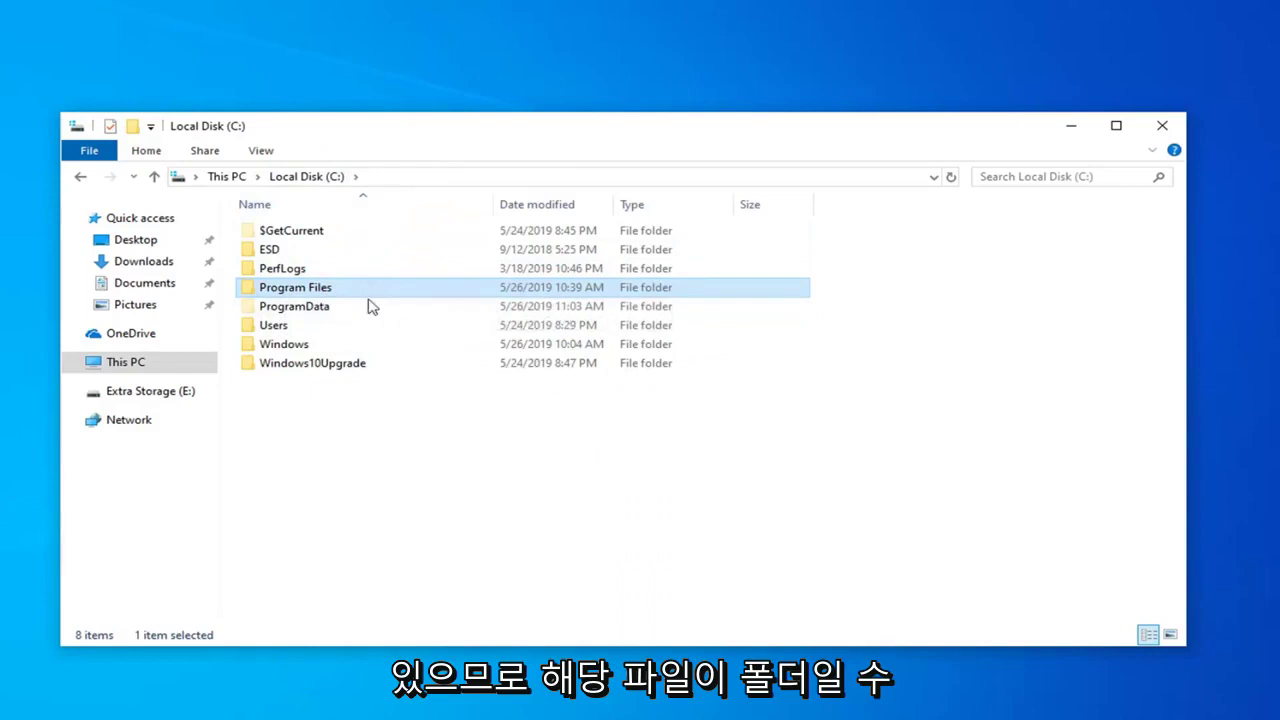
pyautogui.click(1163, 127)
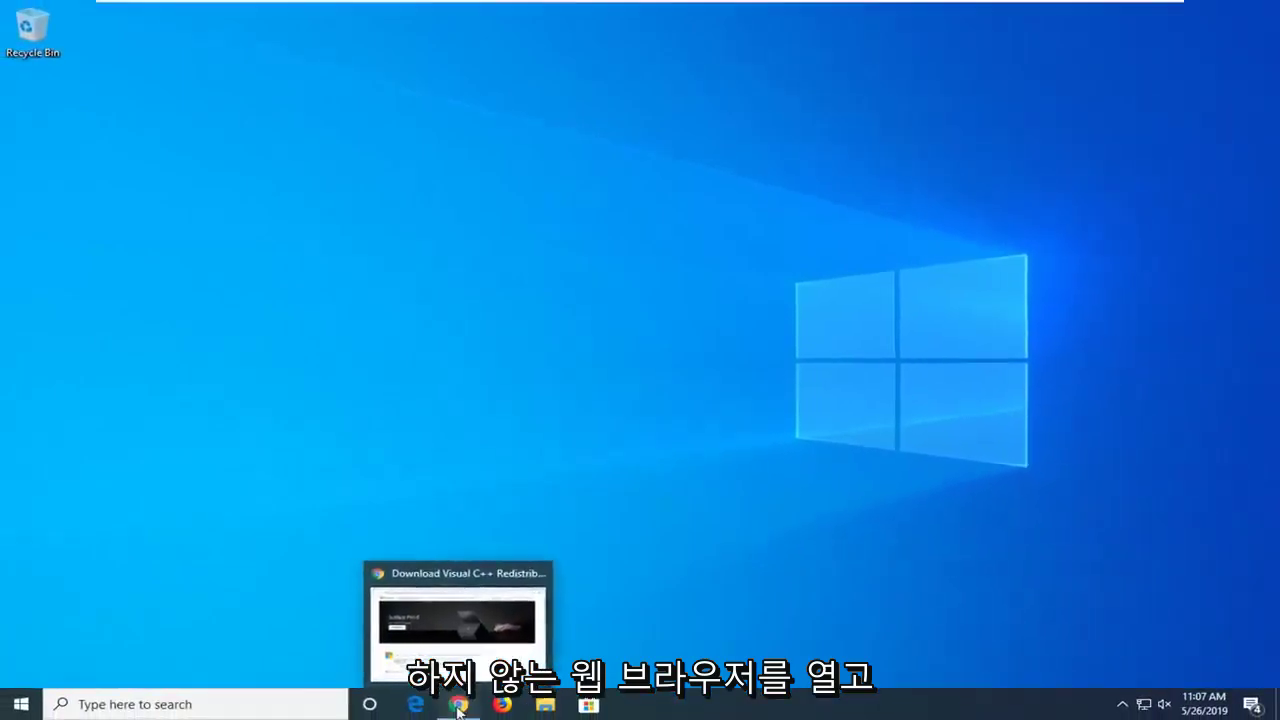
# Step: Switch to Chrome, search google.com for "steam", and open the Welcome to Steam store site
pyautogui.click(457, 610)
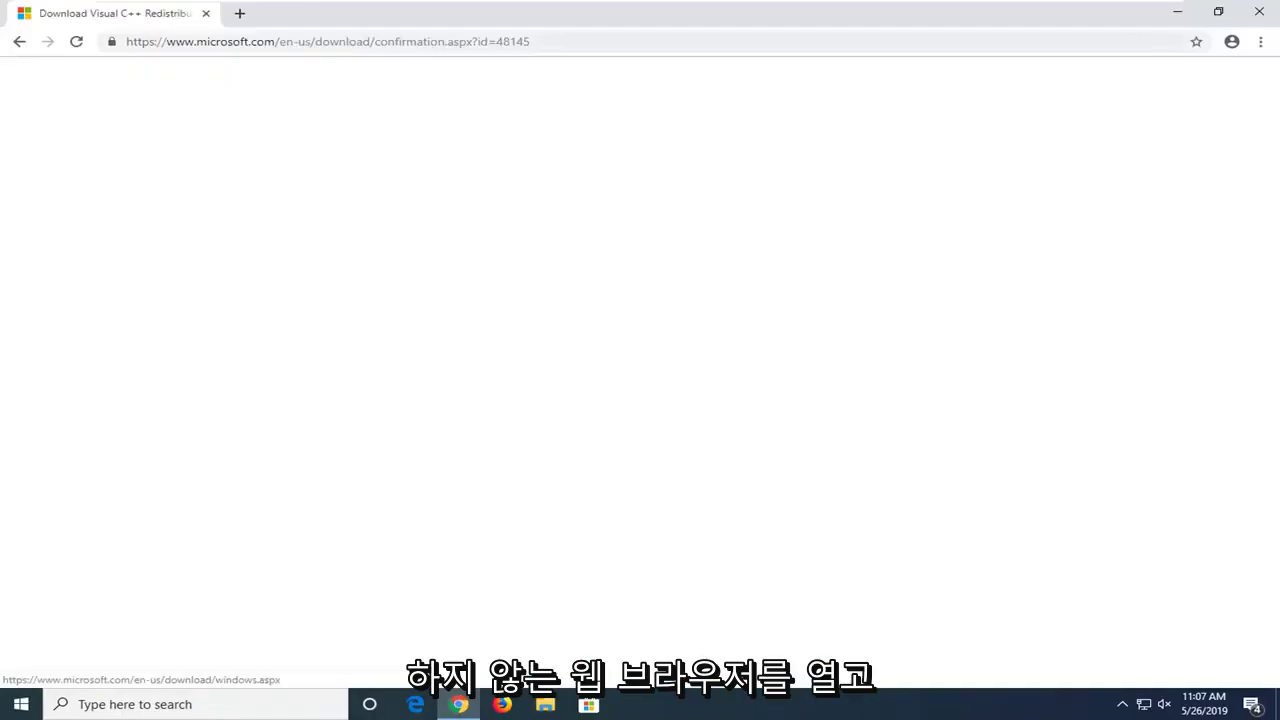
pyautogui.click(309, 48)
pyautogui.write('google.com')
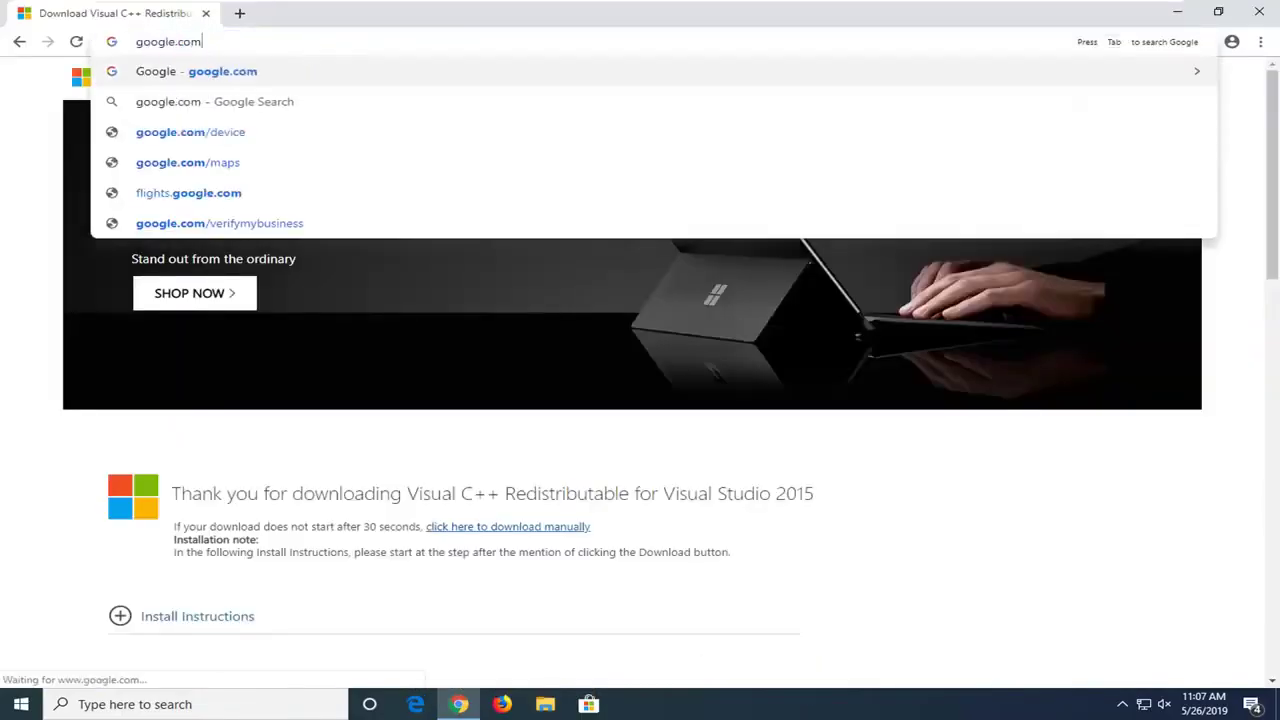
pyautogui.press('Return')
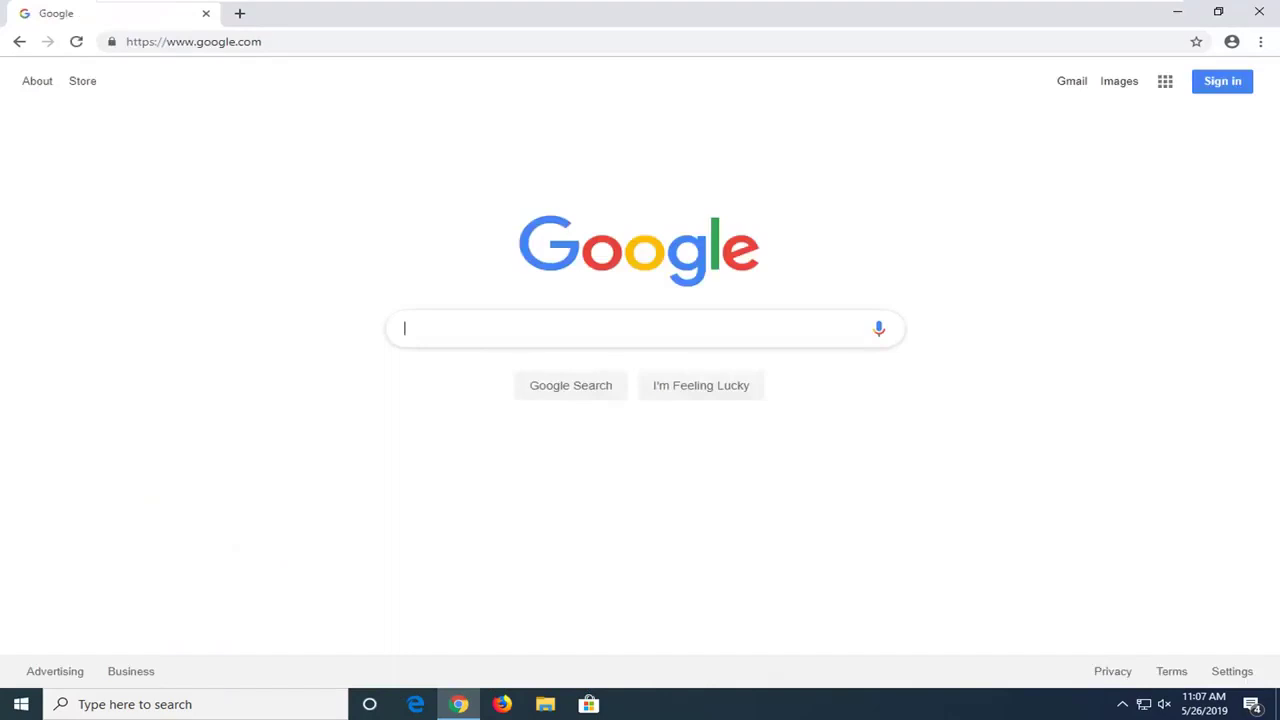
pyautogui.write('steam')
pyautogui.press('Return')
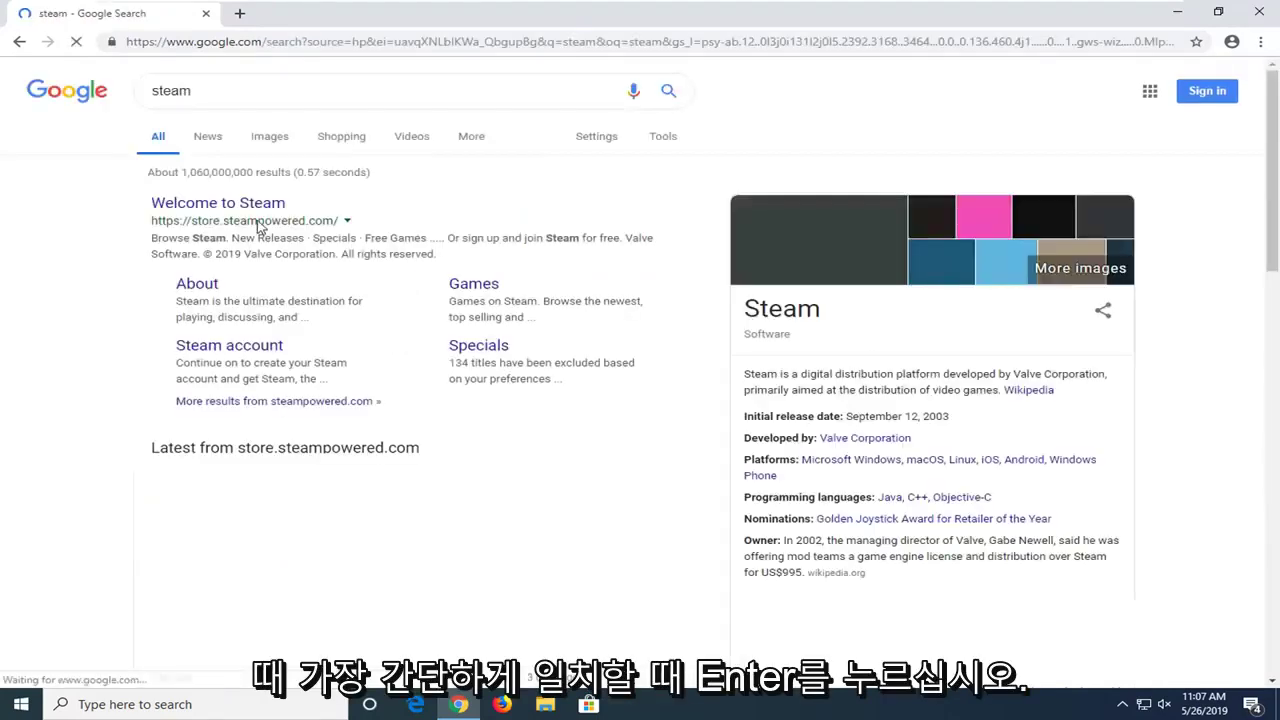
pyautogui.click(196, 205)
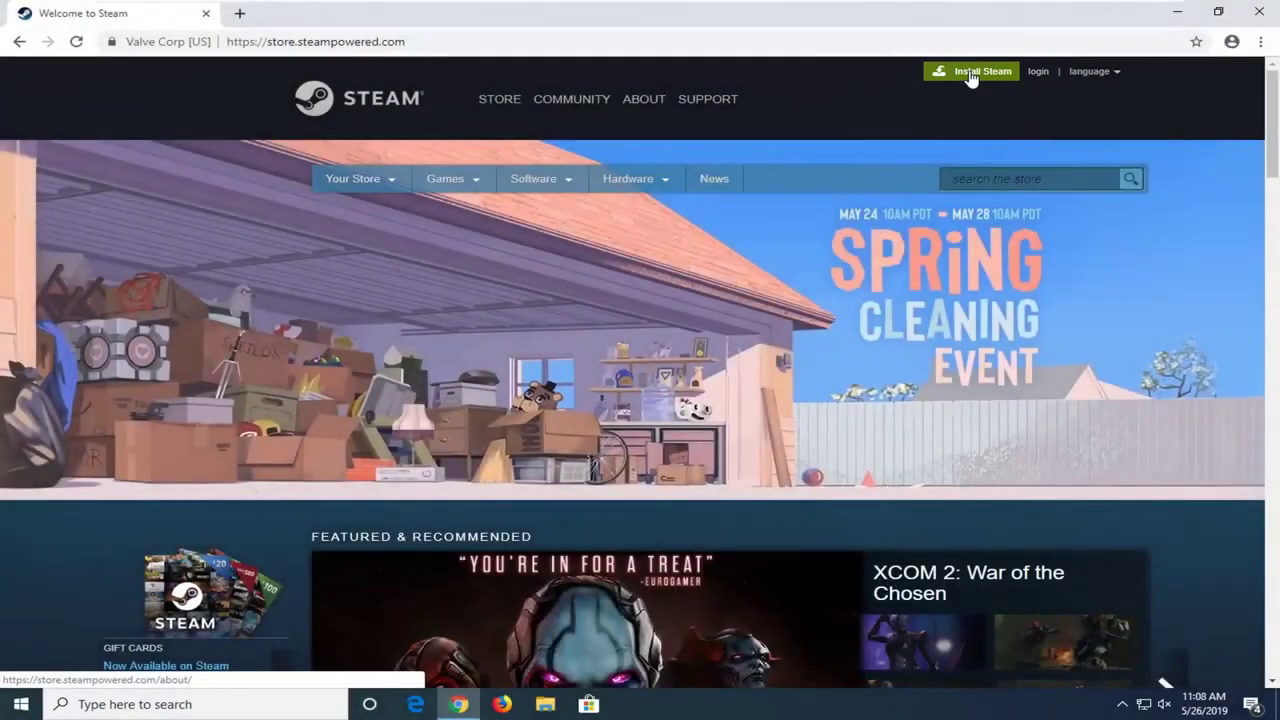
# Step: Download the Windows Steam installer from the store site and allow it to make changes to the device
pyautogui.click(970, 76)
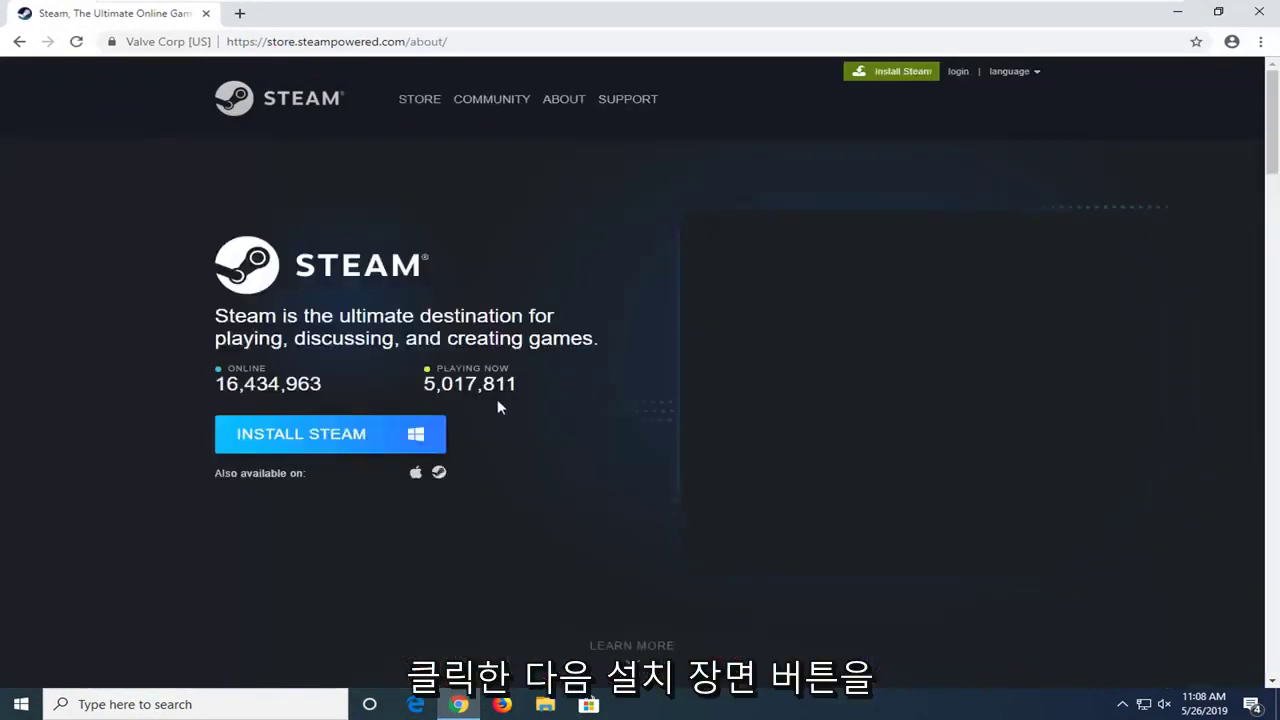
pyautogui.click(297, 433)
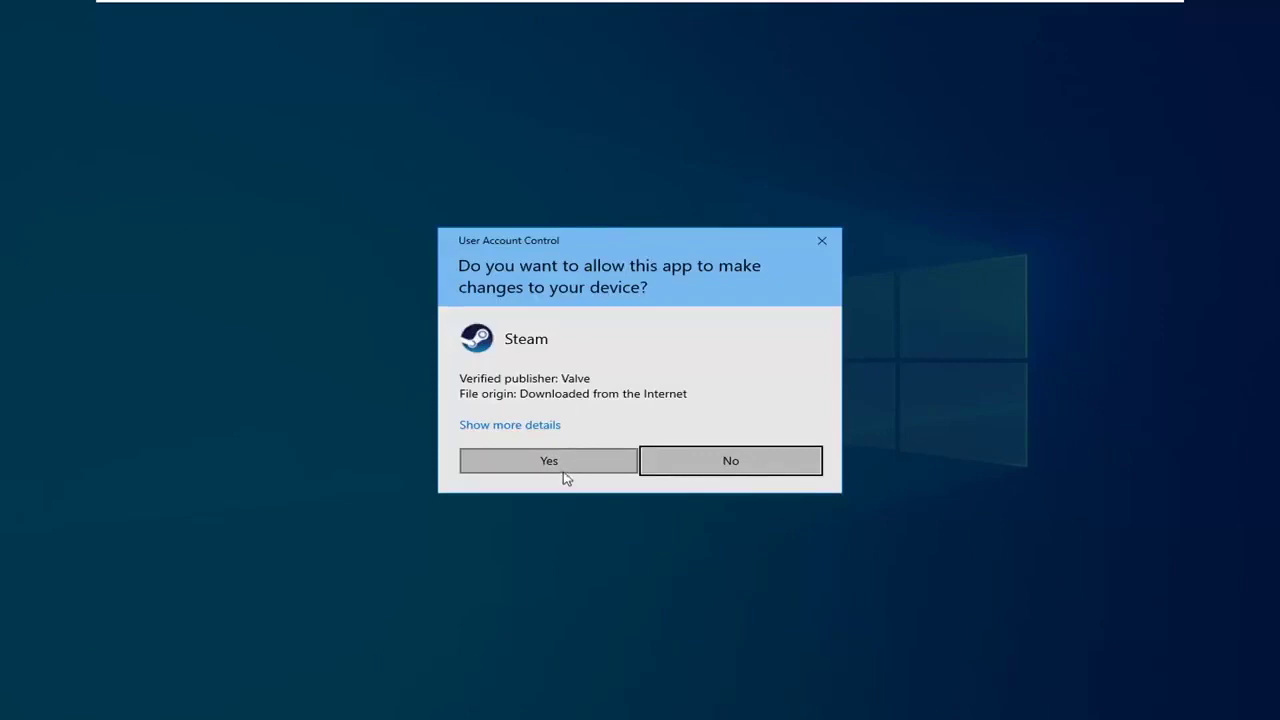
pyautogui.click(563, 474)
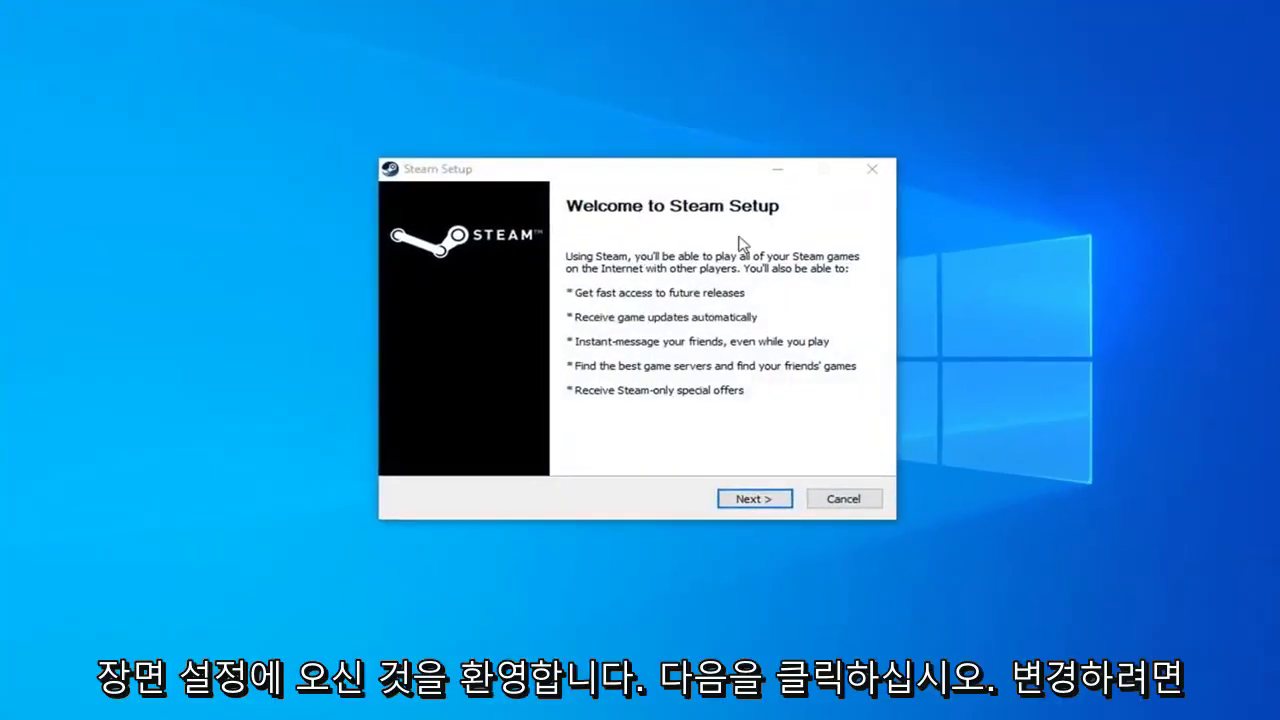
# Step: Install Steam in English to C:\Program Files\Steam, and turn off the option to run Steam when setup finishes
pyautogui.click(748, 502)
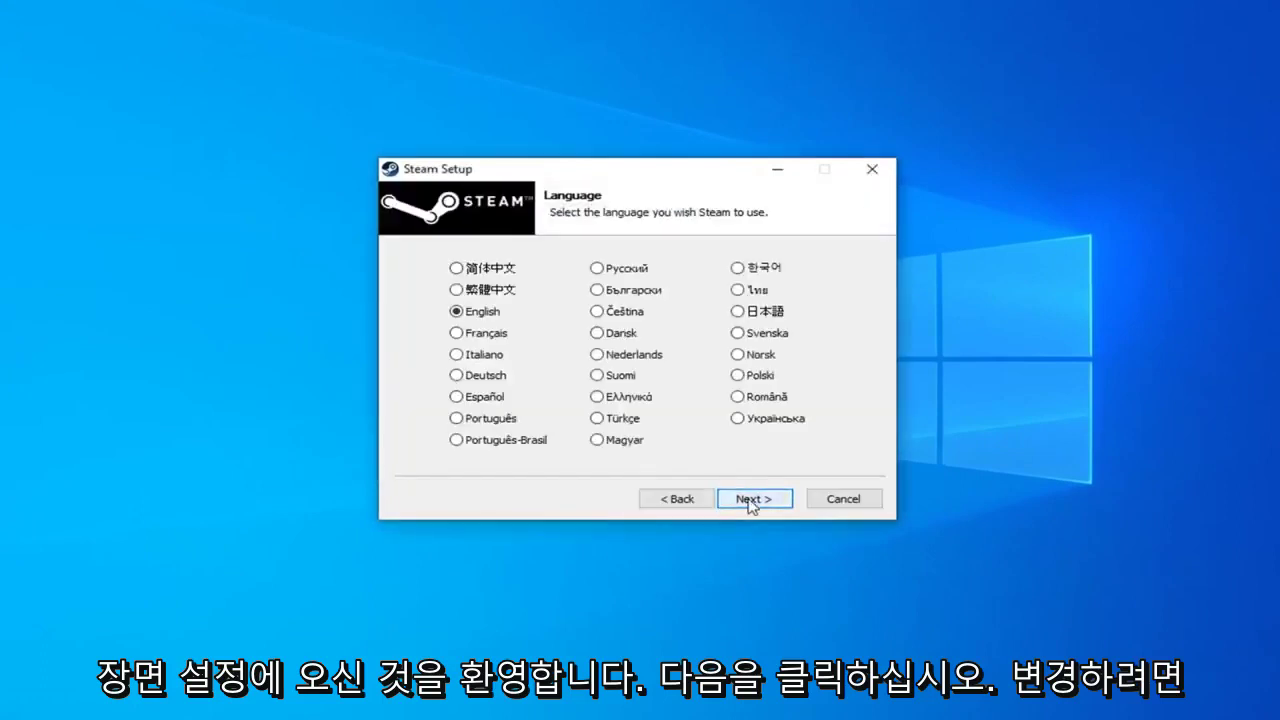
pyautogui.click(742, 500)
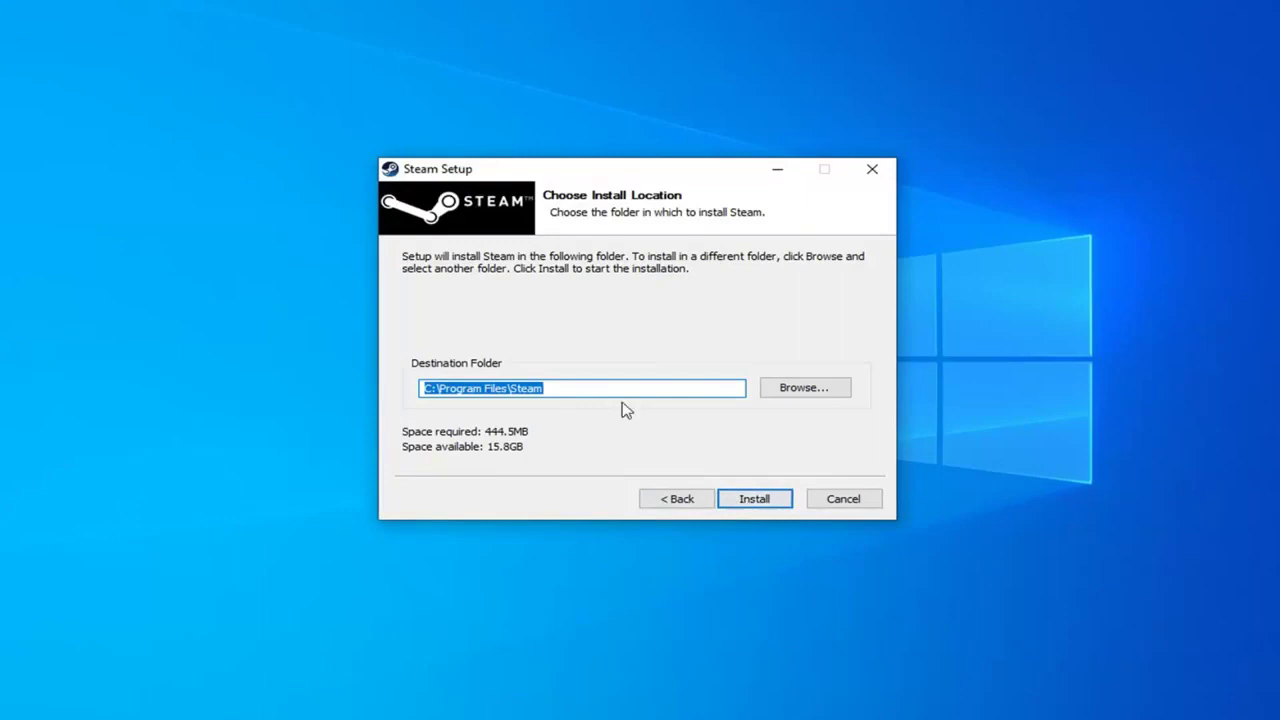
pyautogui.click(752, 502)
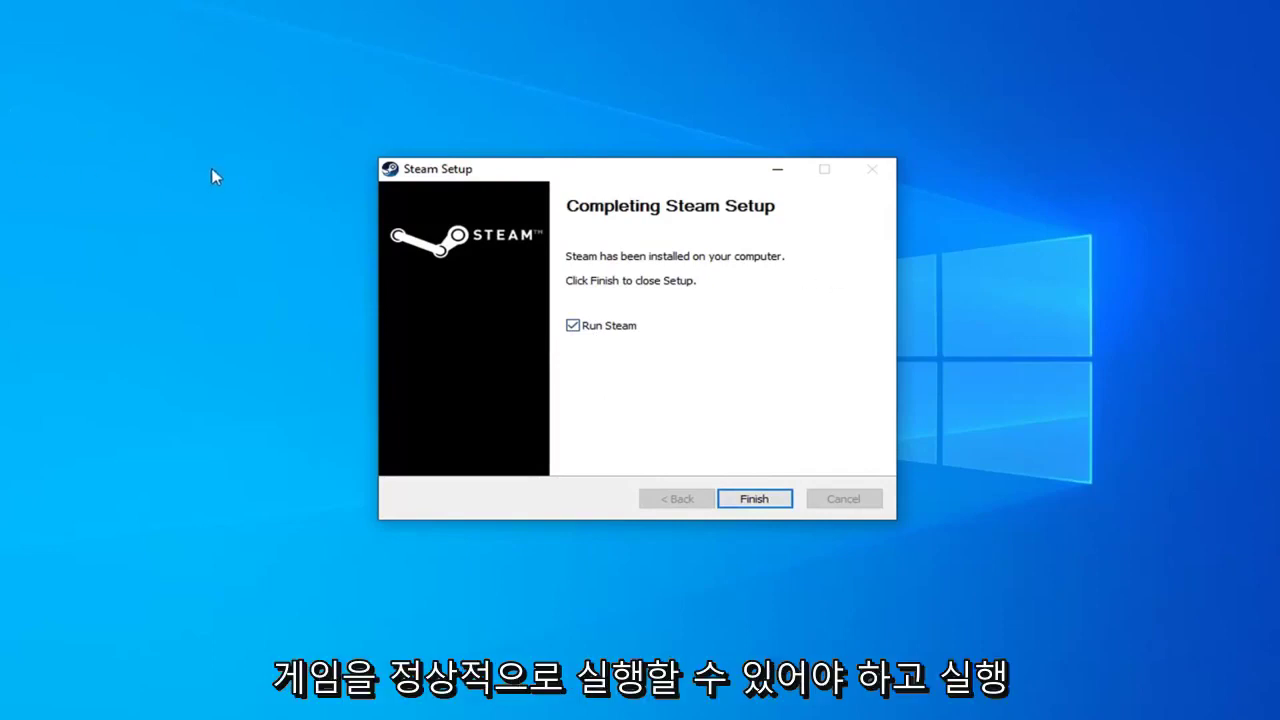
pyautogui.click(600, 329)
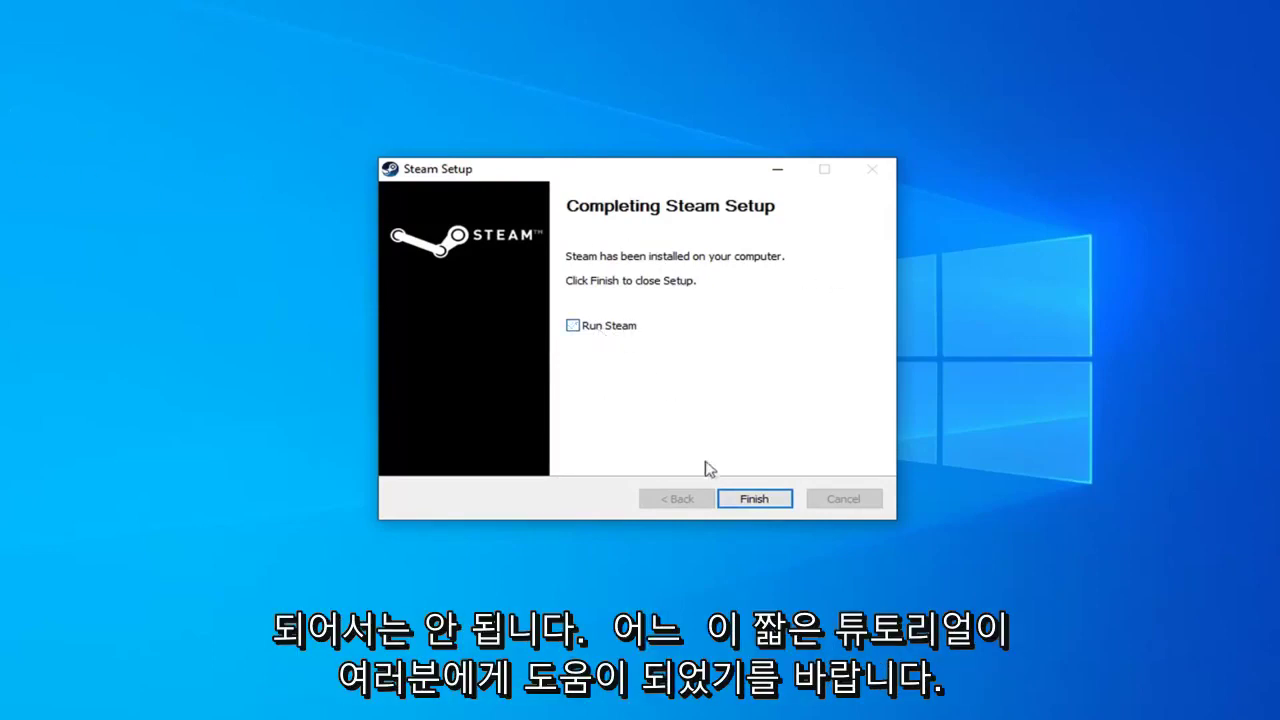